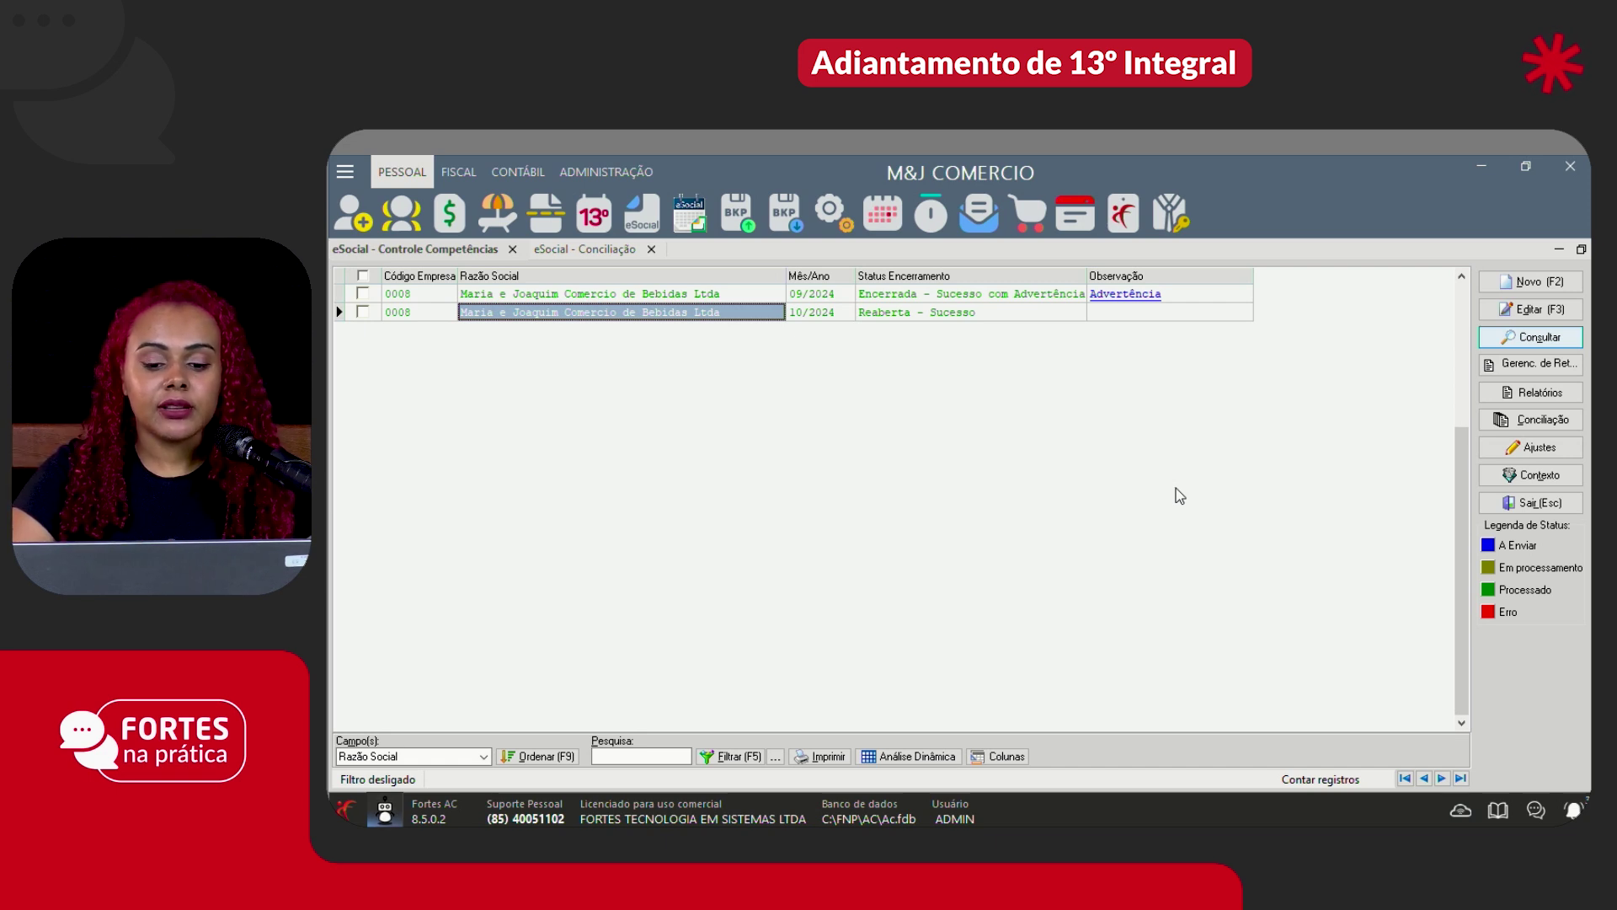
# - Open the form for creating a 13º salary advance (Adiantamento de 13º Salário)
pyautogui.click(343, 178)
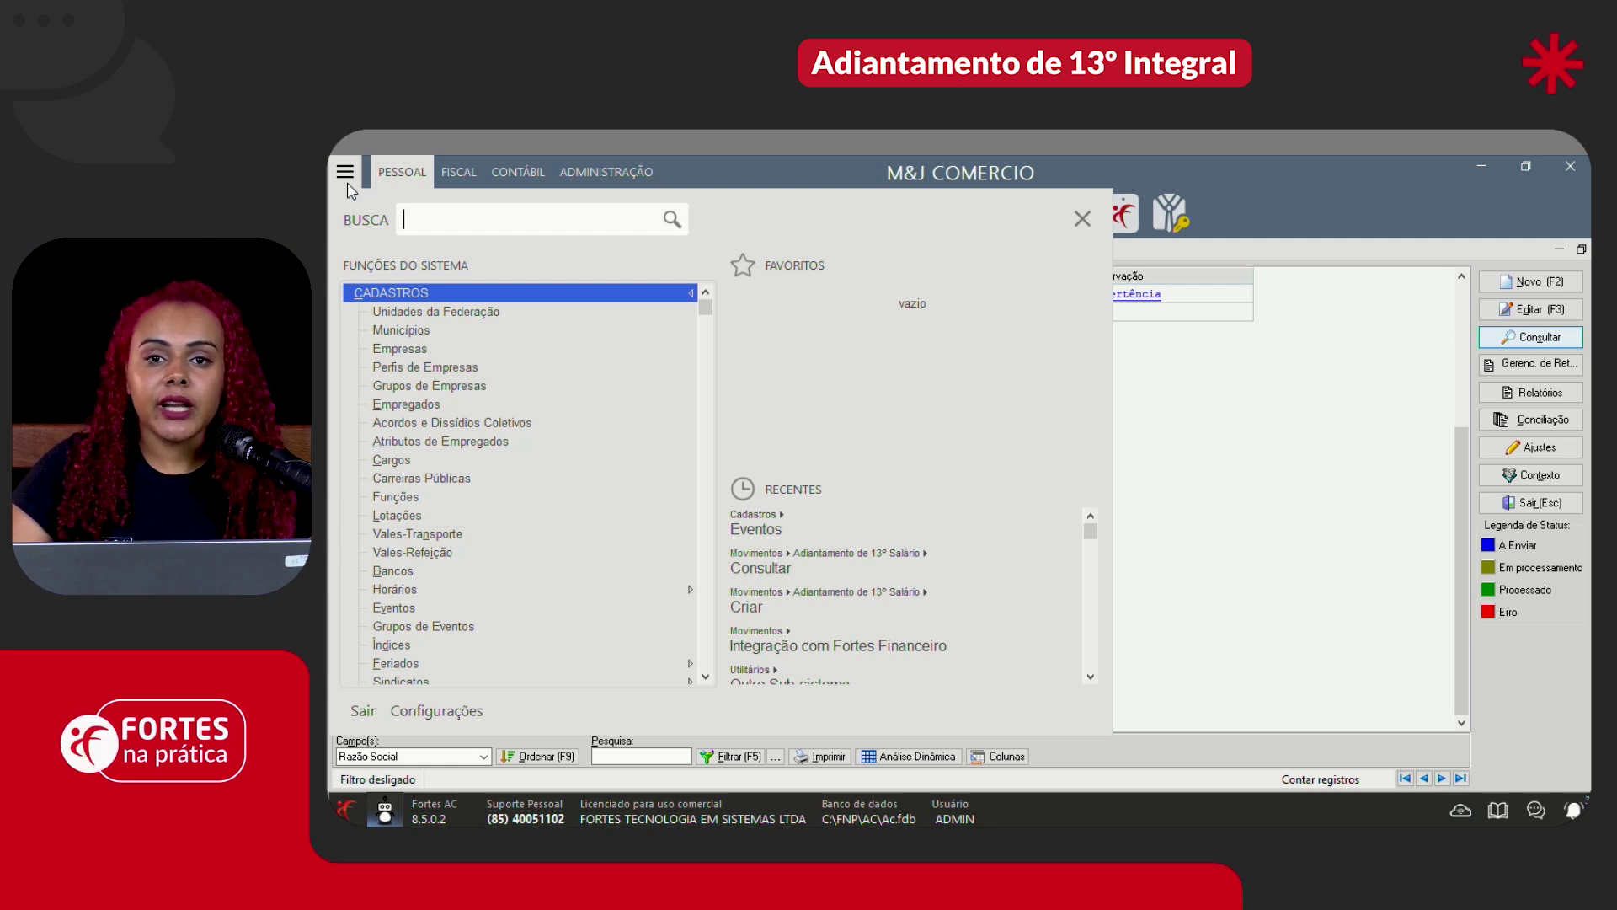
pyautogui.click(399, 295)
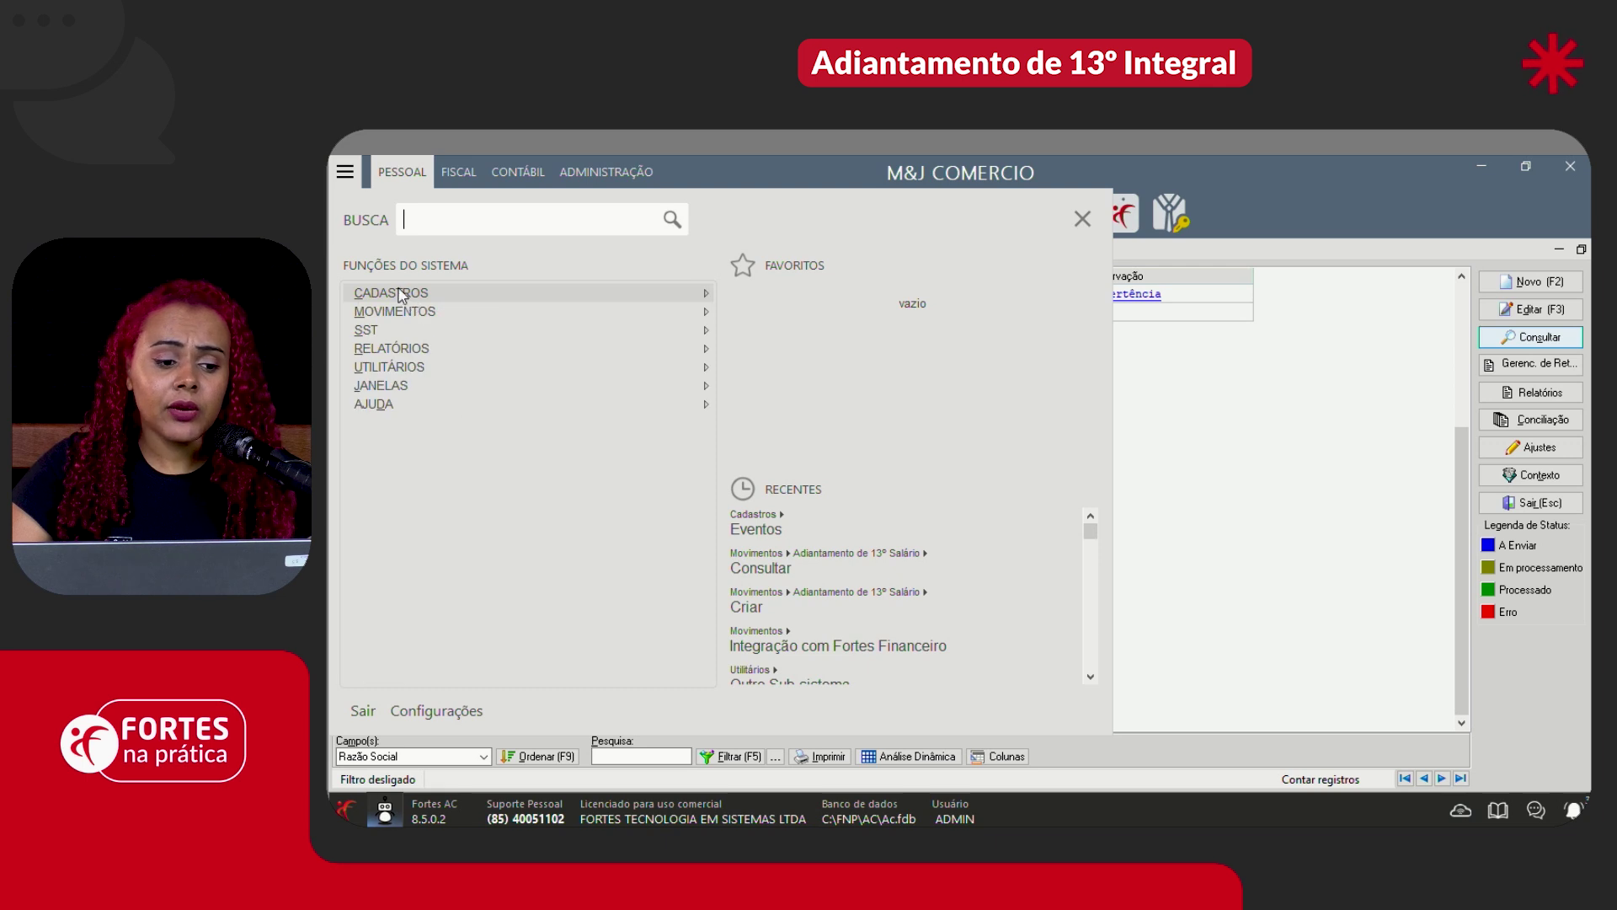
pyautogui.click(396, 312)
pyautogui.click(446, 552)
pyautogui.click(397, 589)
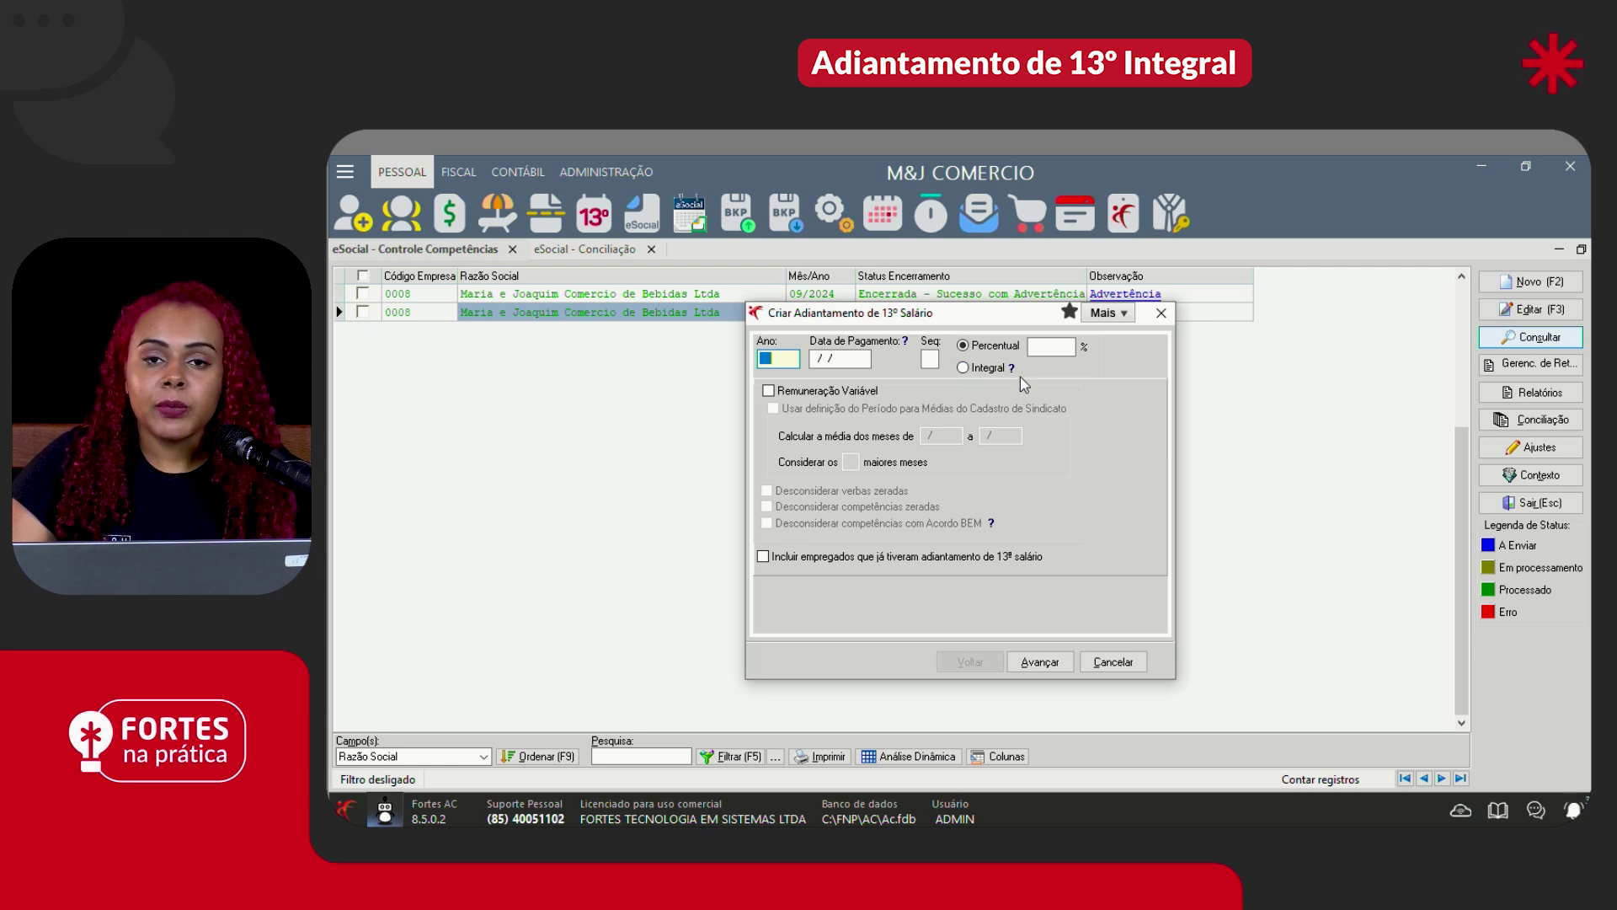
pyautogui.moveTo(1014, 370)
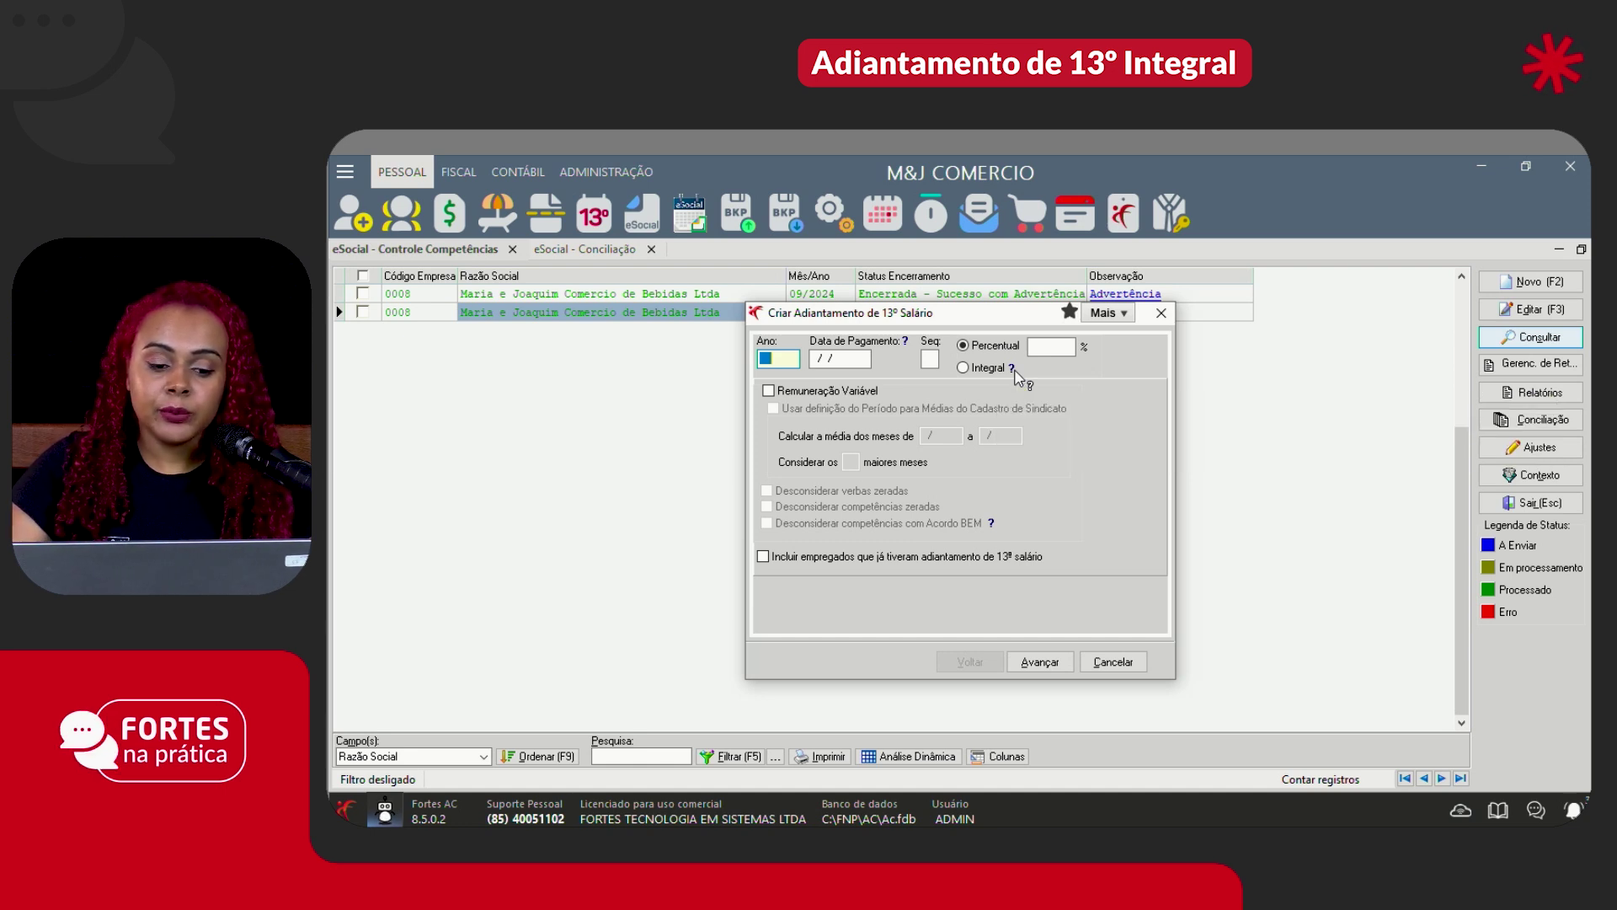
# - Fill in the advance with year 2024, payment date 30/11/2024 and the Integral option, and cancel its creation
pyautogui.write('2024')
pyautogui.press('Tab')
pyautogui.write('30/')
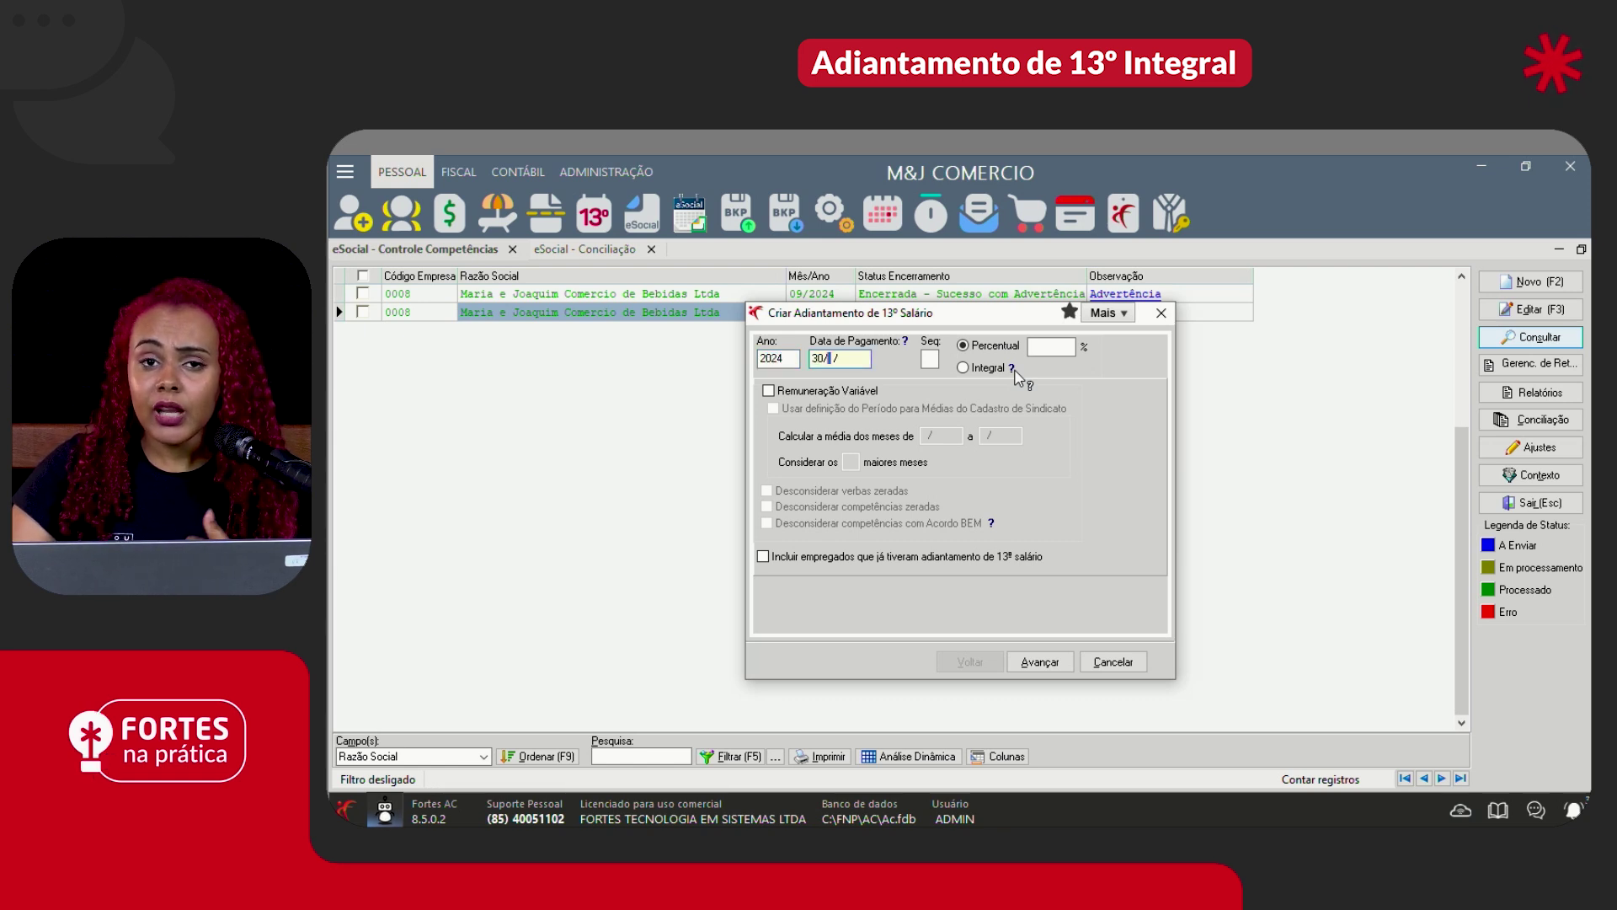
pyautogui.write('11/2024')
pyautogui.press('Tab')
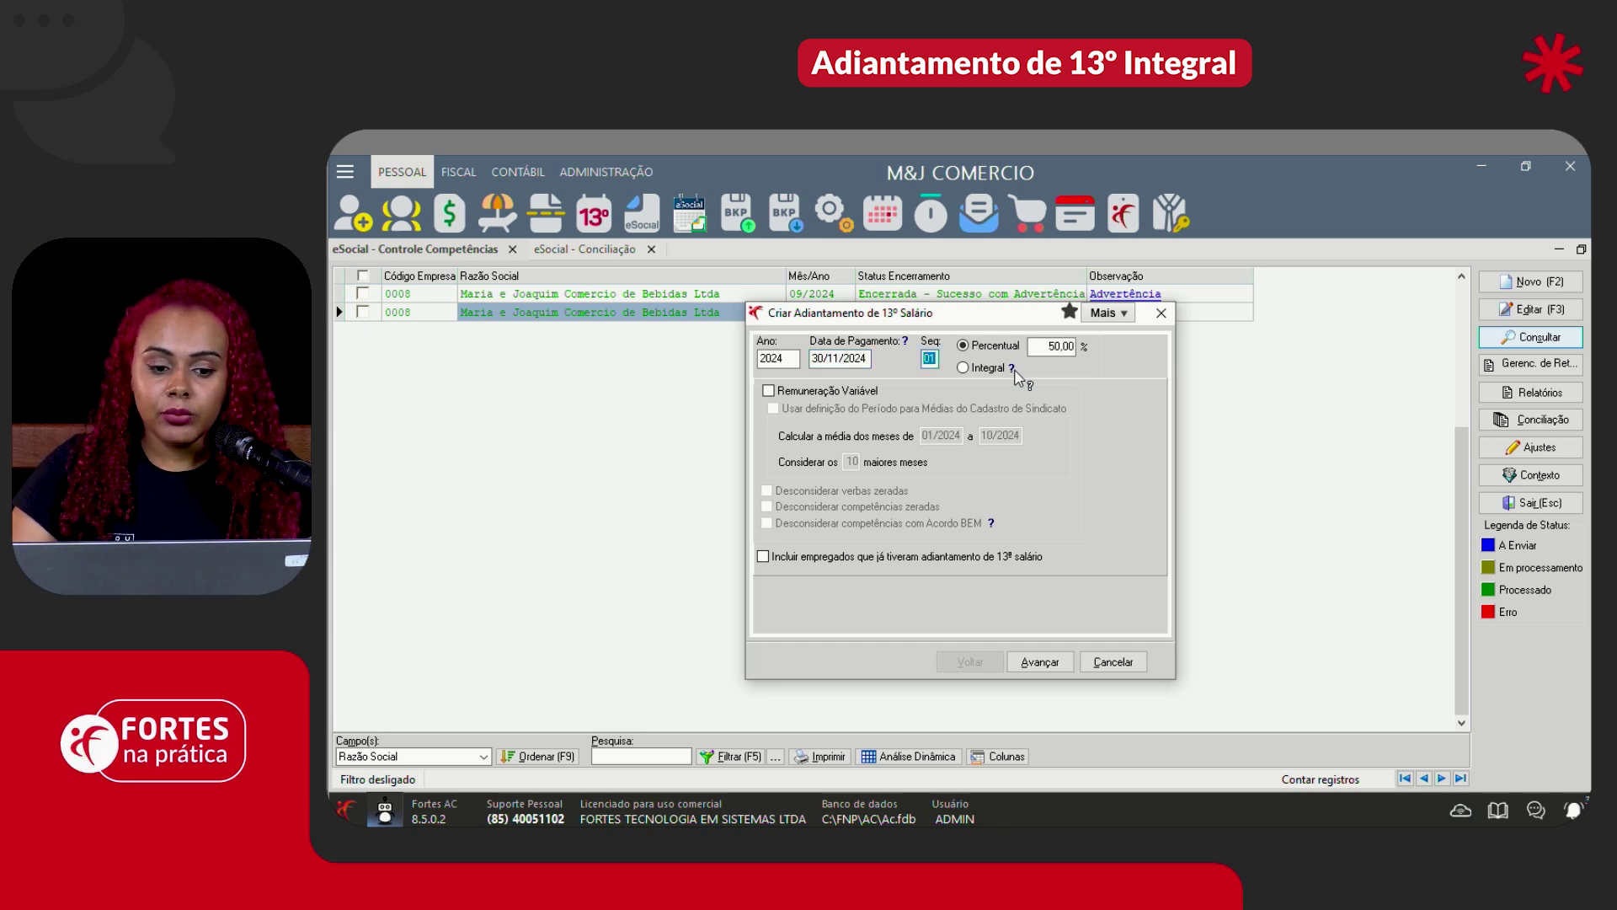
pyautogui.press('Tab')
pyautogui.click(977, 529)
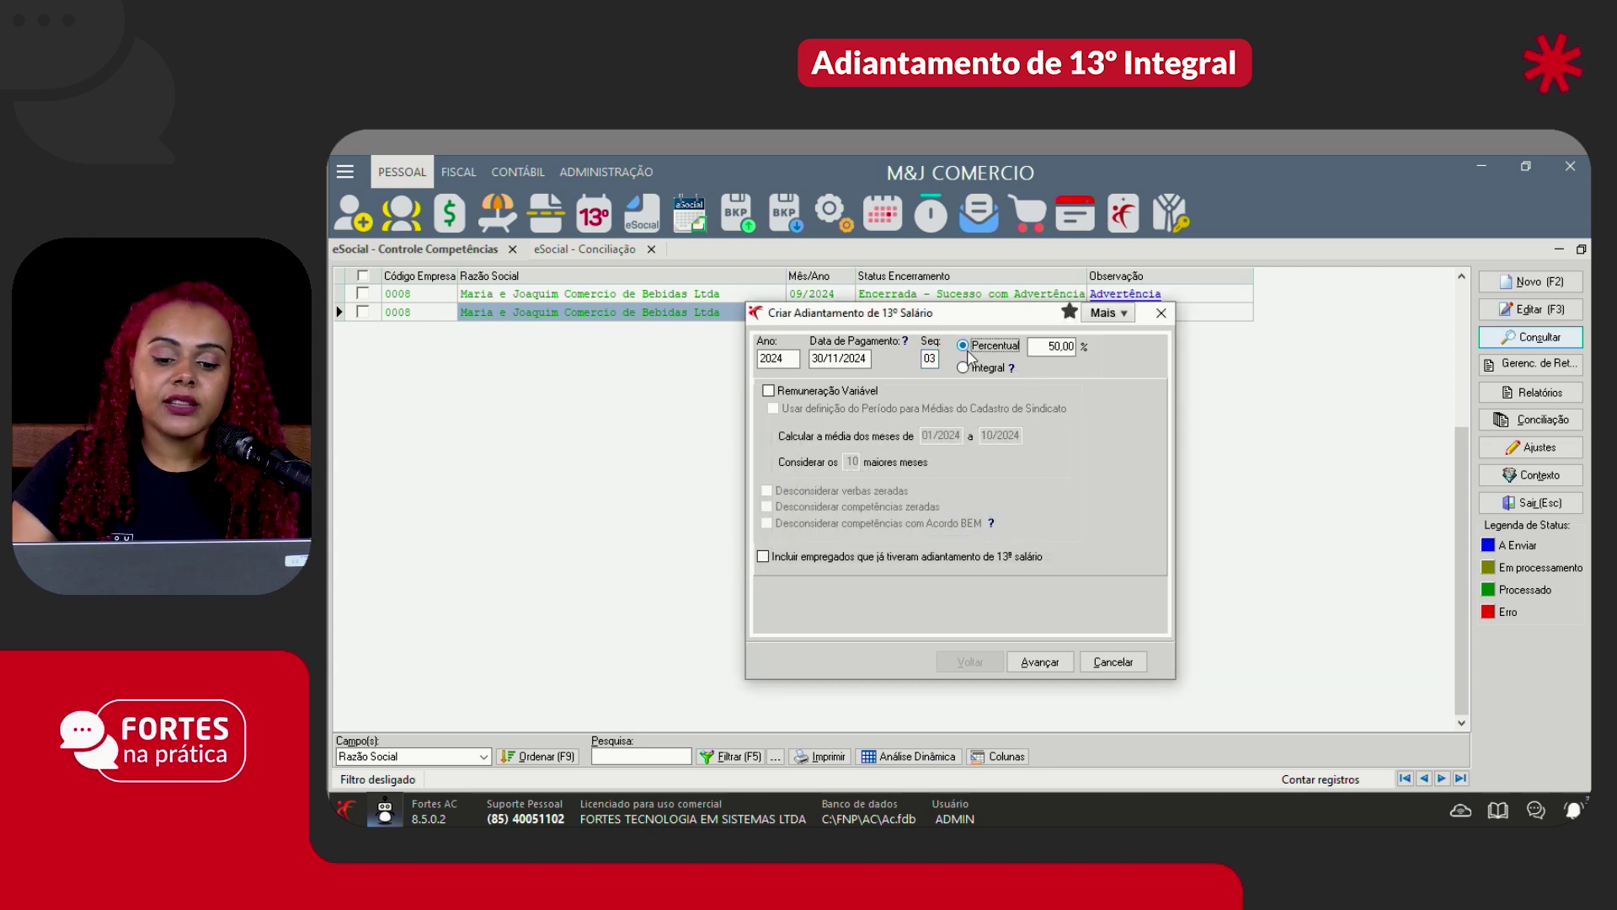
pyautogui.click(981, 368)
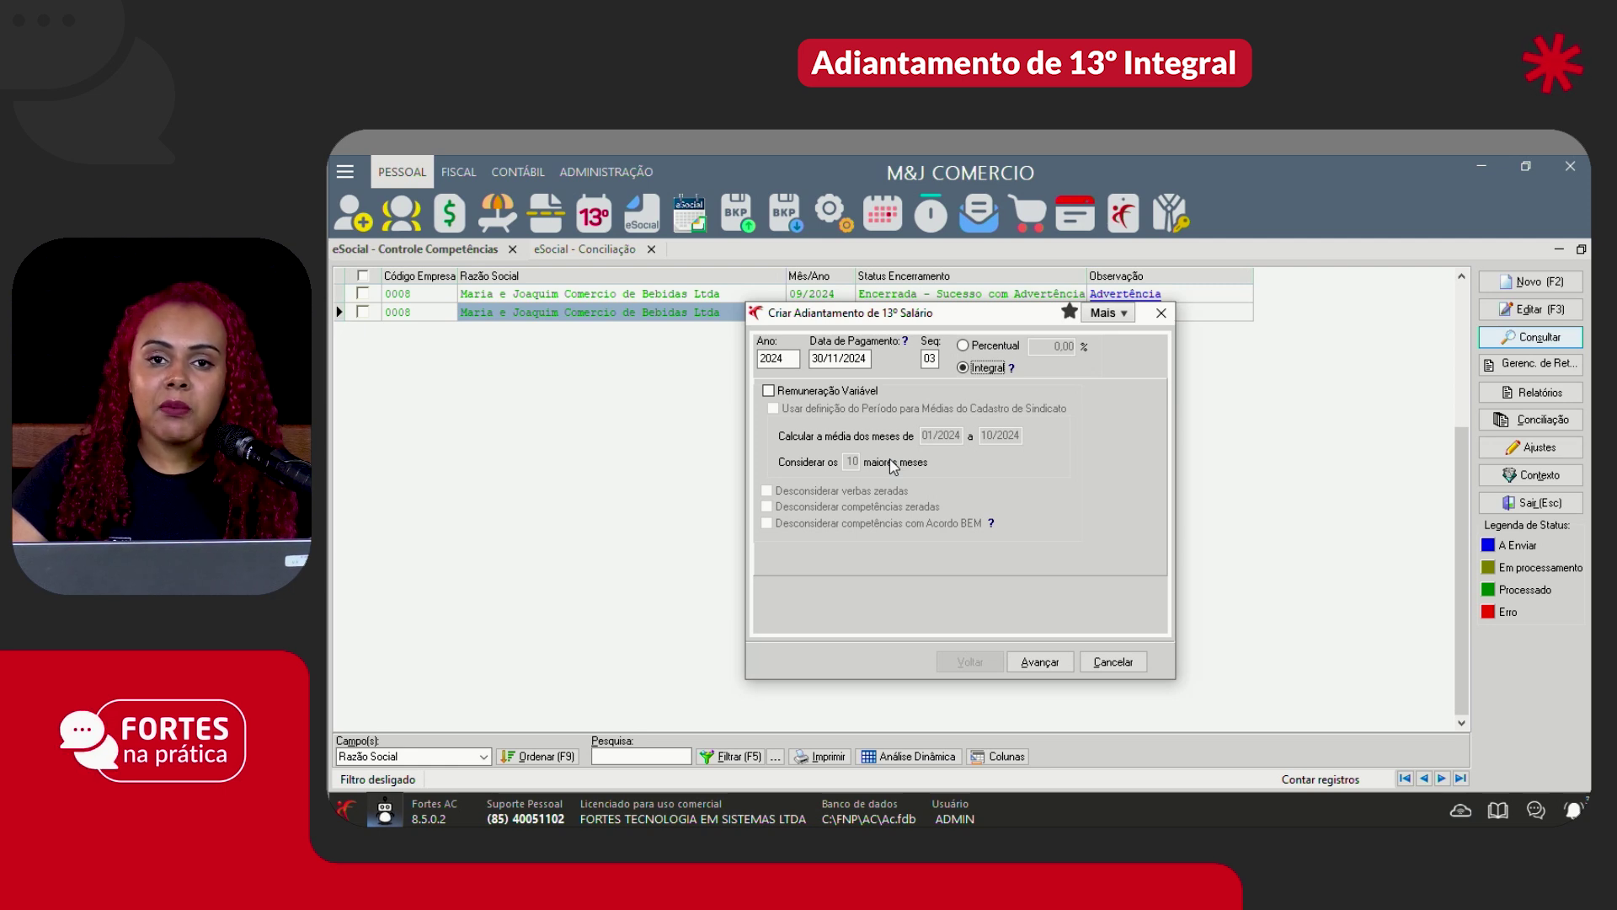
pyautogui.click(1112, 661)
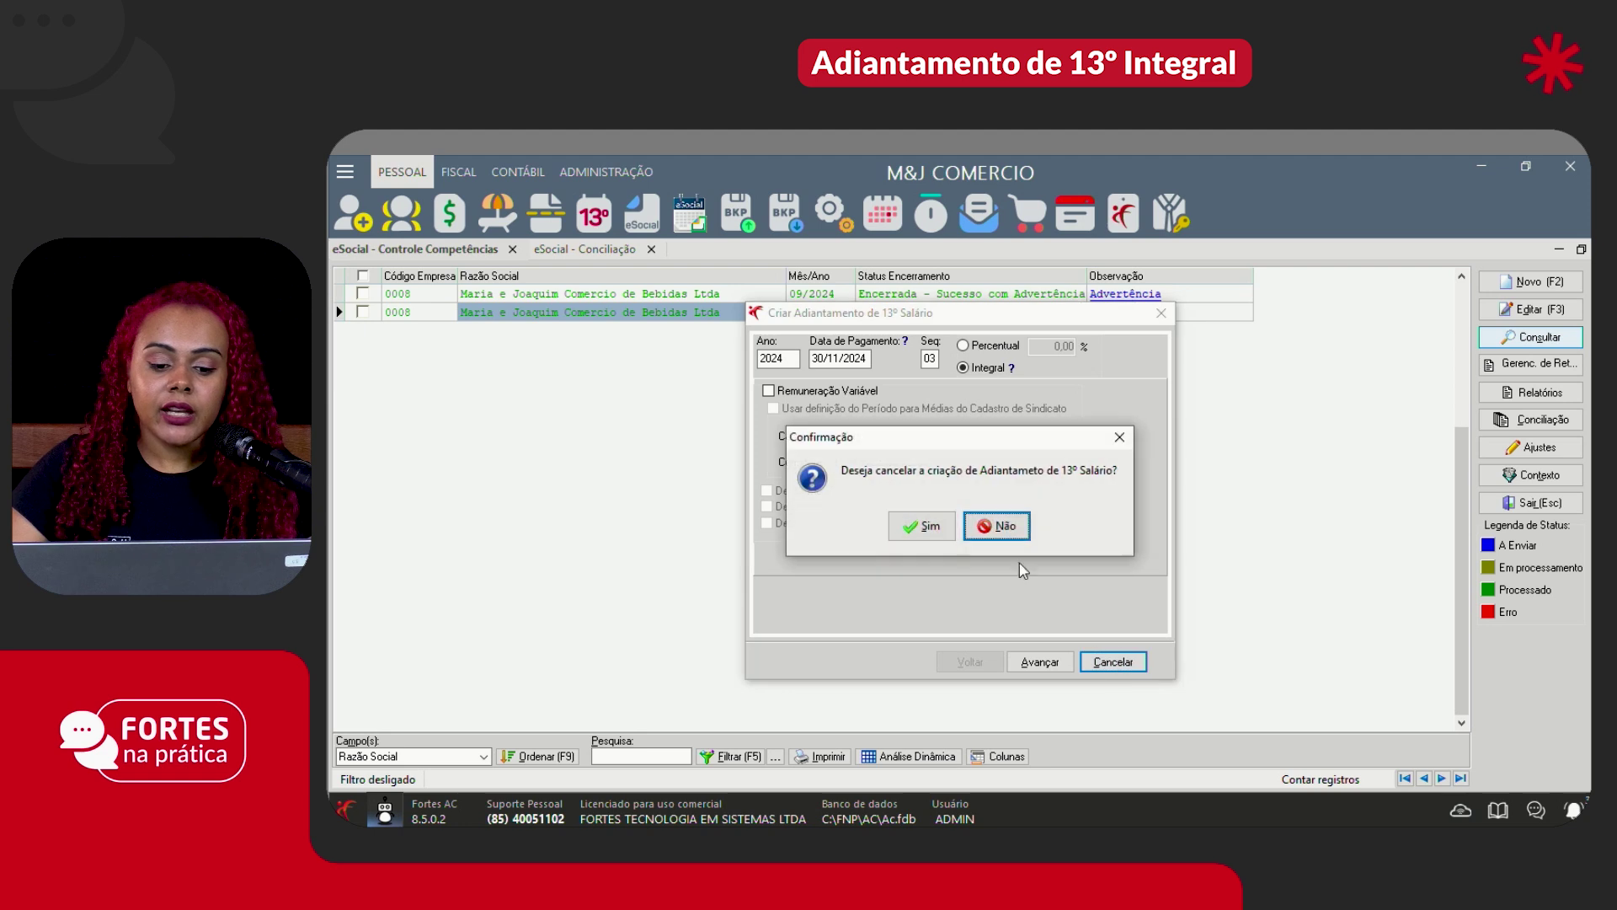
pyautogui.click(923, 523)
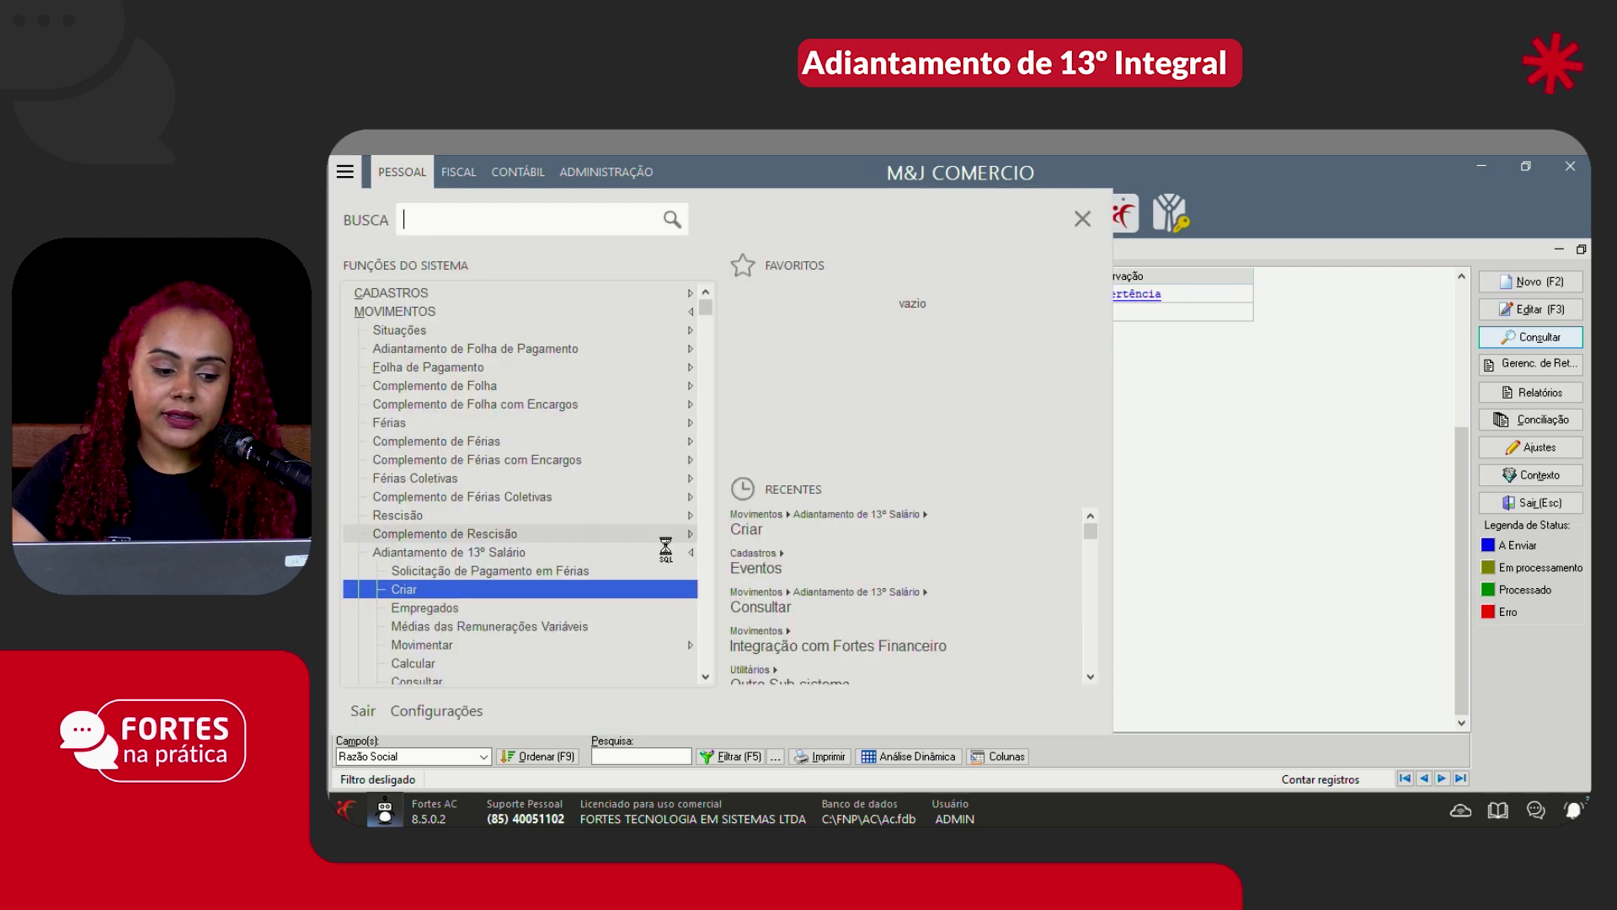
# - Open the Consultar function for the Adiantamento de 13º Salário
pyautogui.press('Down')
pyautogui.press('Down')
pyautogui.press('Down')
pyautogui.press('Down')
pyautogui.press('Down')
pyautogui.press('Down')
pyautogui.press('Down')
pyautogui.press('Down')
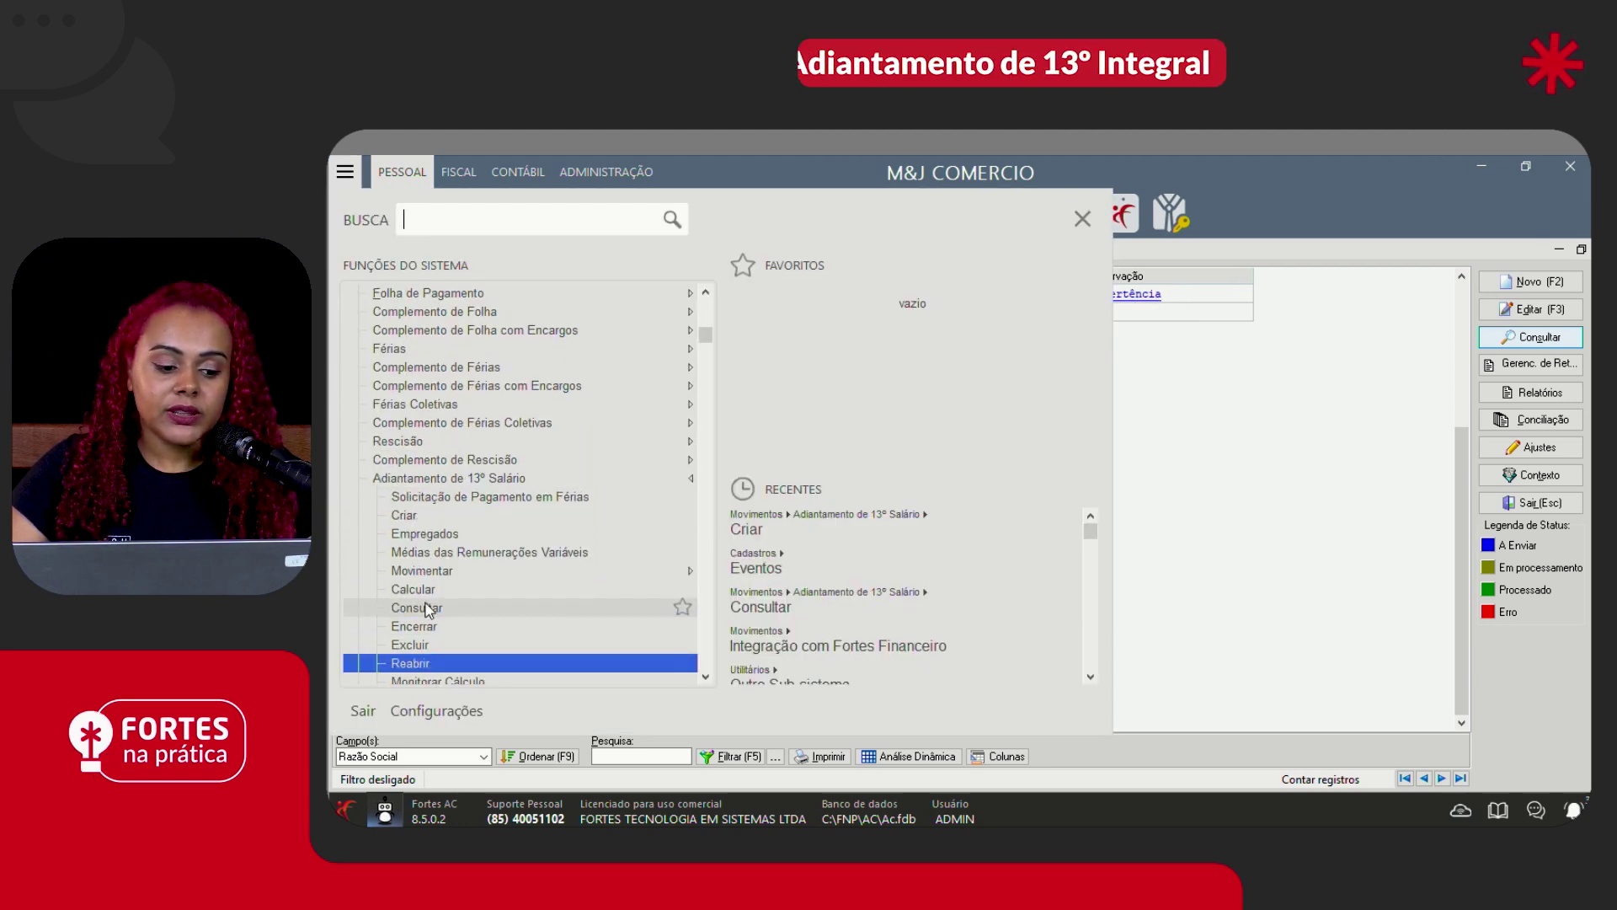
pyautogui.click(421, 608)
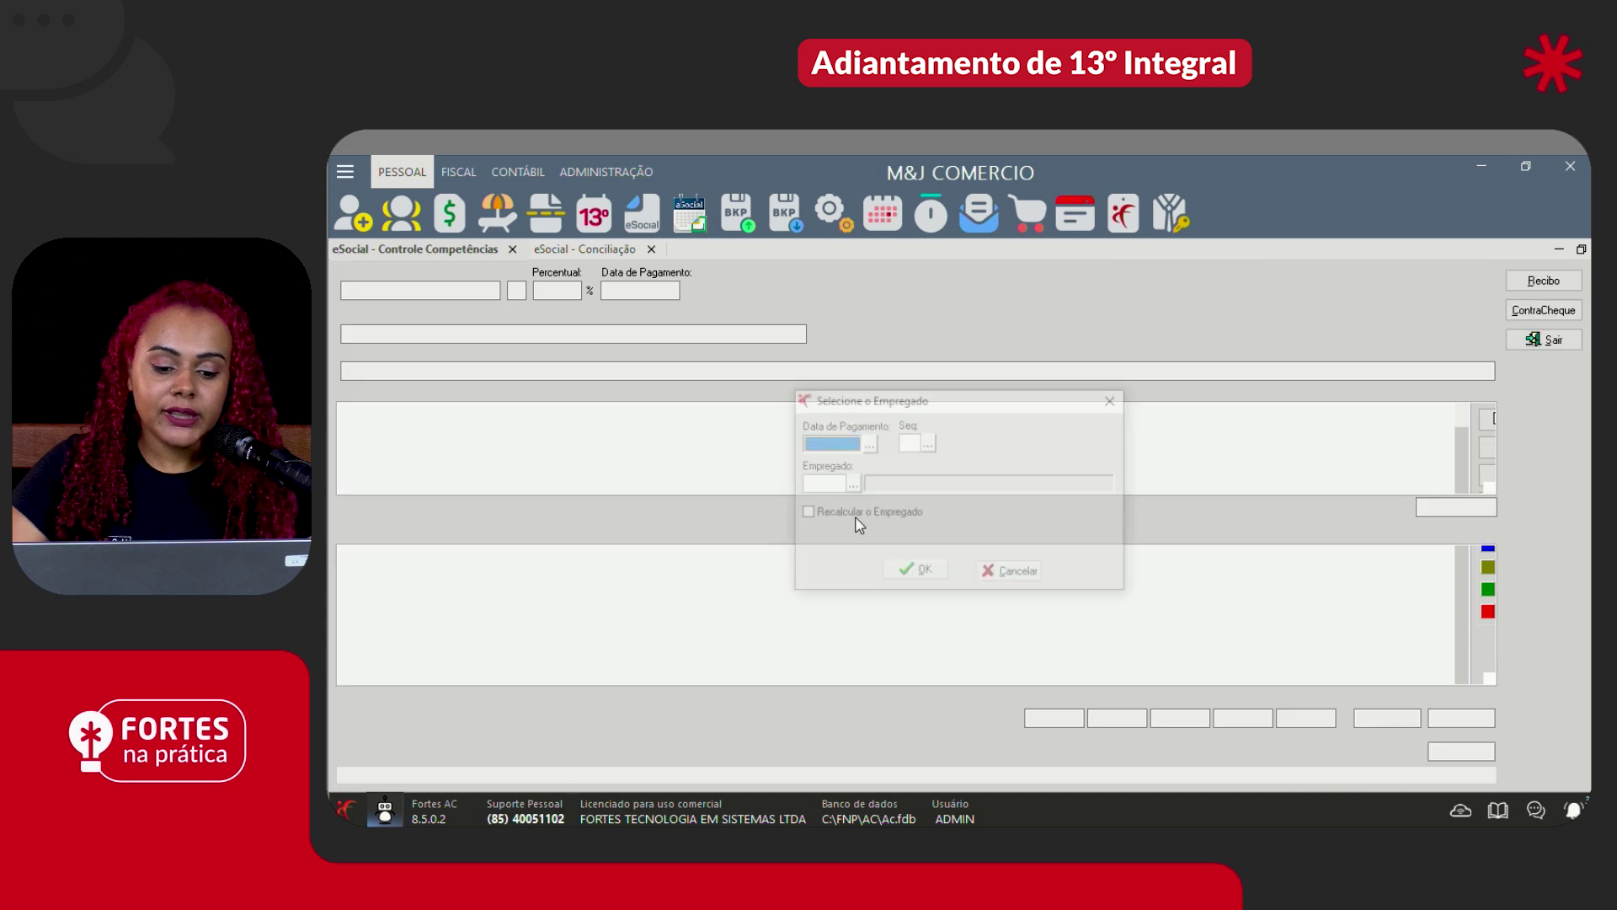
# - Load the 13º salary advance paid on 30/09/2024 for the listed employee
pyautogui.click(865, 444)
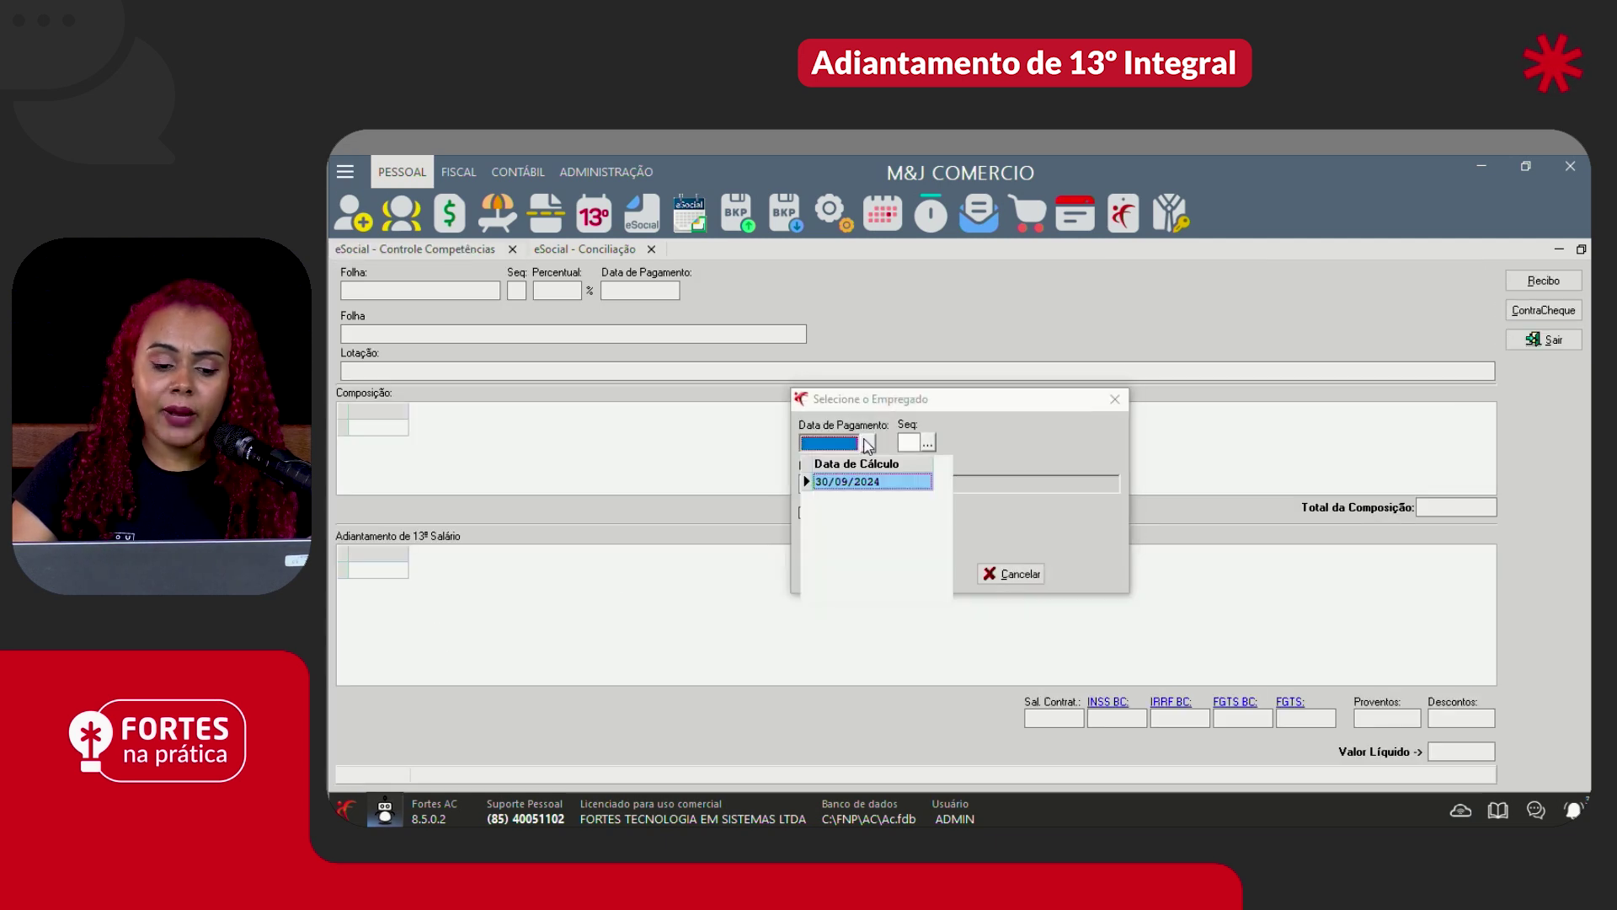
pyautogui.click(853, 481)
pyautogui.click(851, 484)
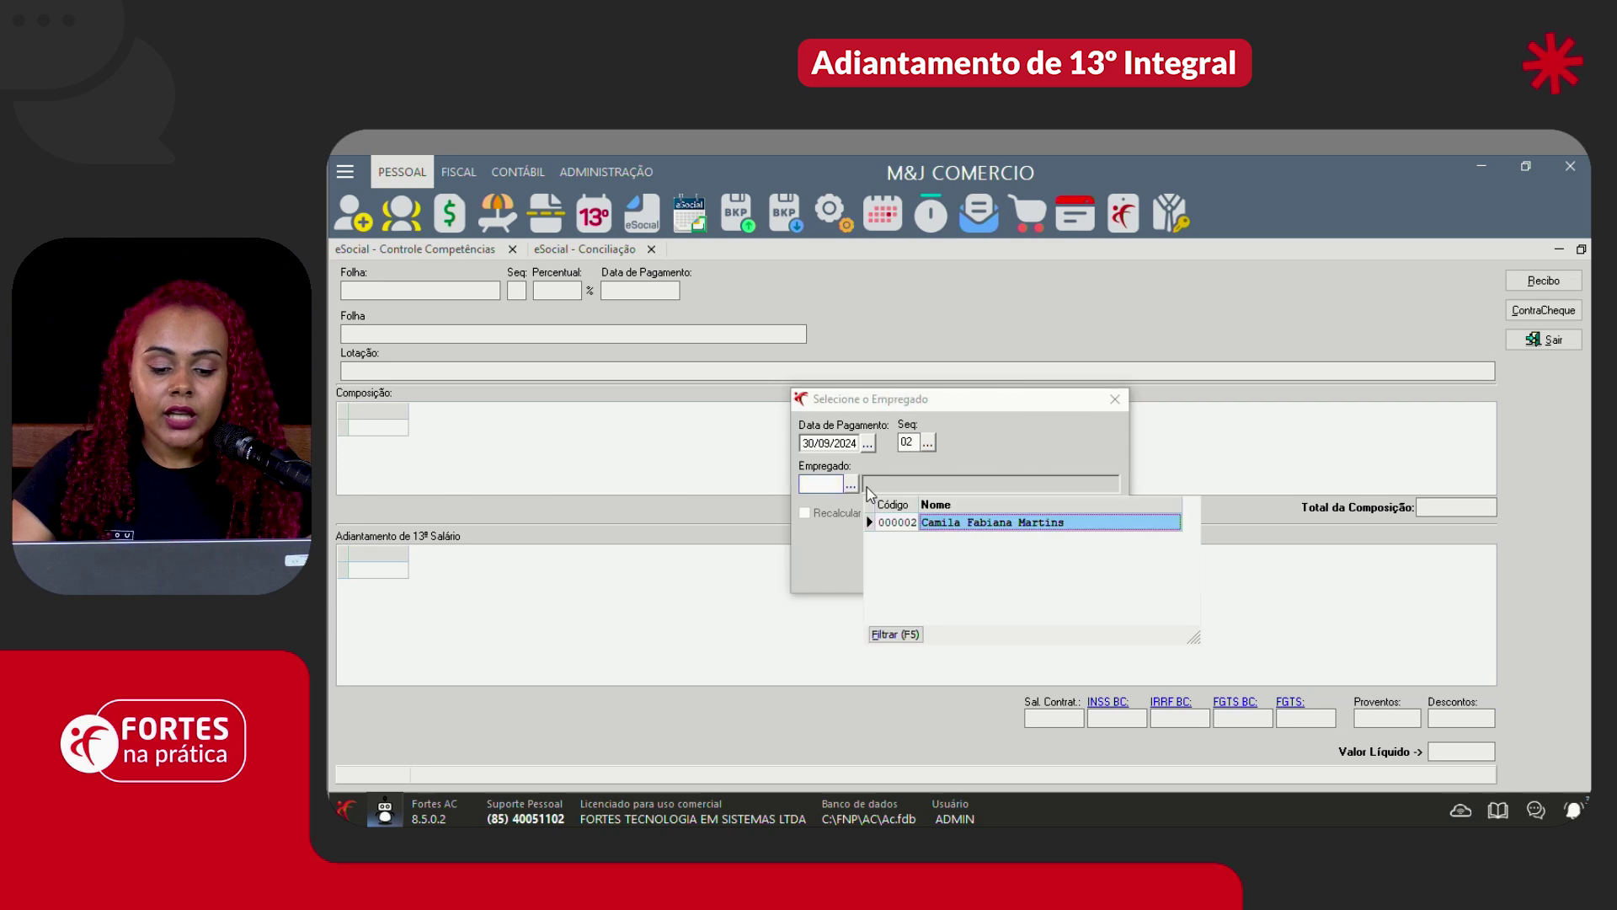
pyautogui.doubleClick(936, 529)
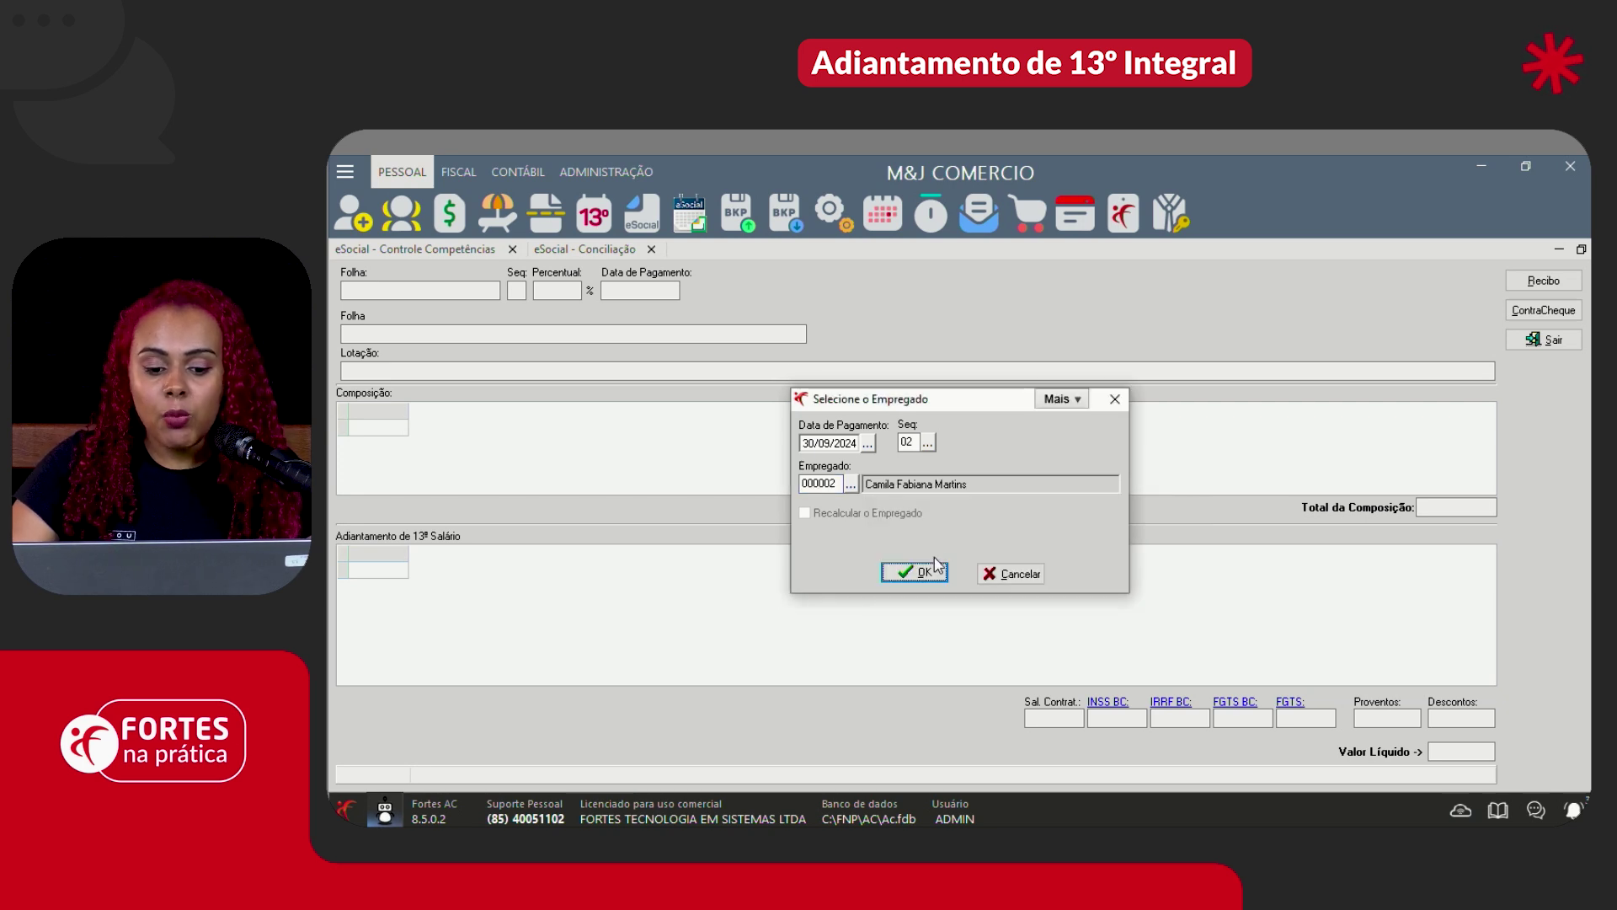
pyautogui.click(924, 576)
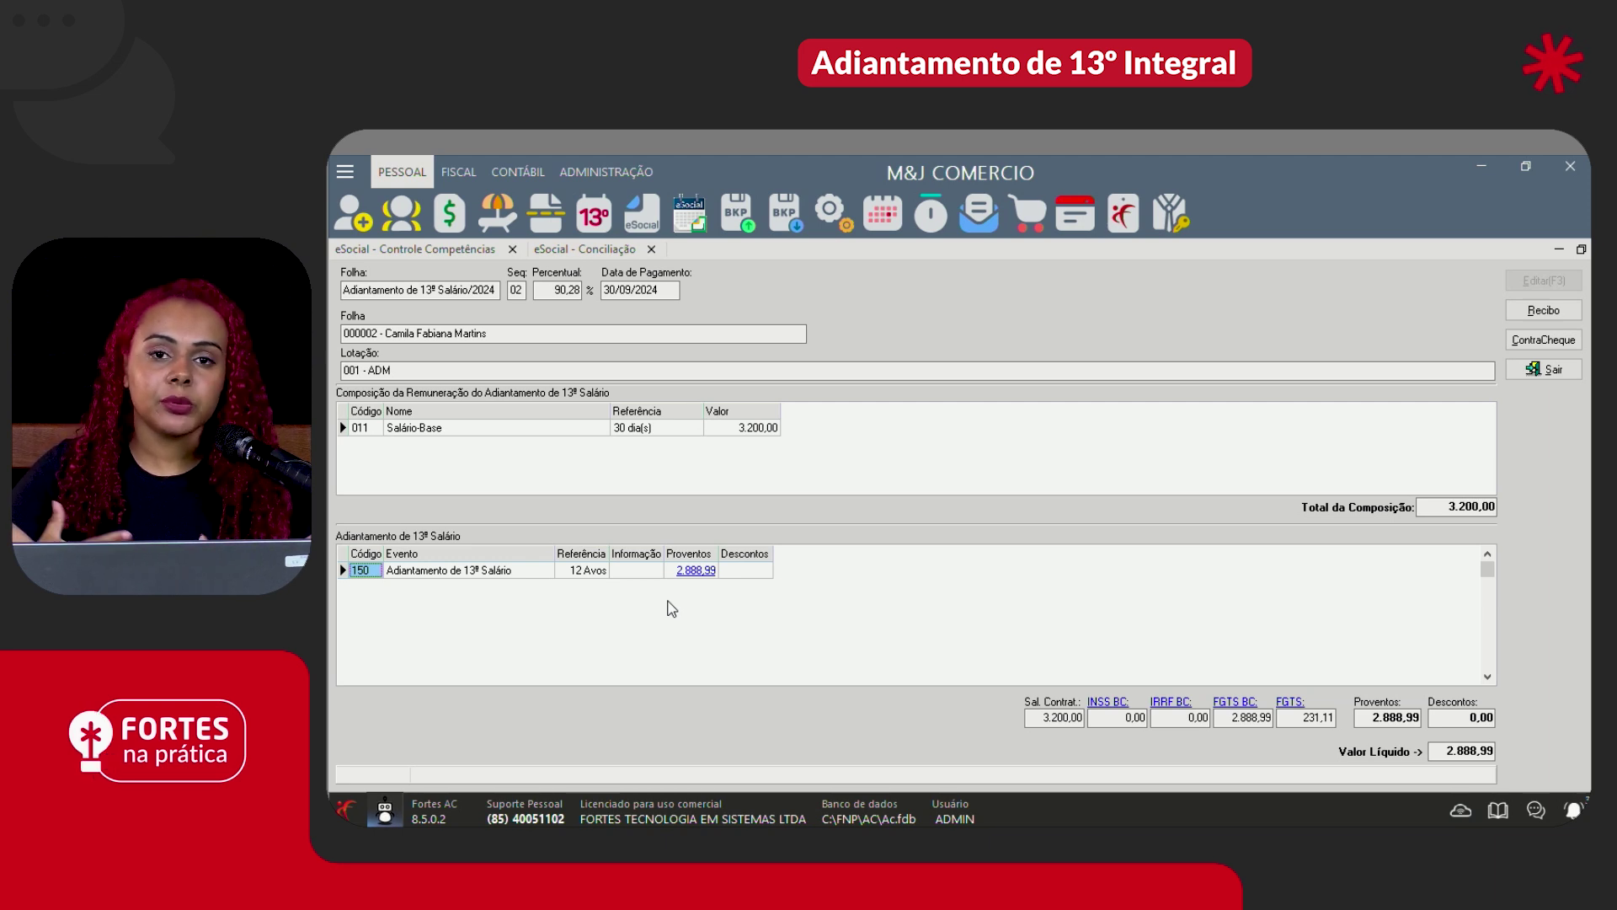
# - Open the calculation statement for the Adiantamento de 13º Salário earnings amount and expand all its details
pyautogui.click(695, 572)
pyautogui.click(694, 572)
pyautogui.click(783, 678)
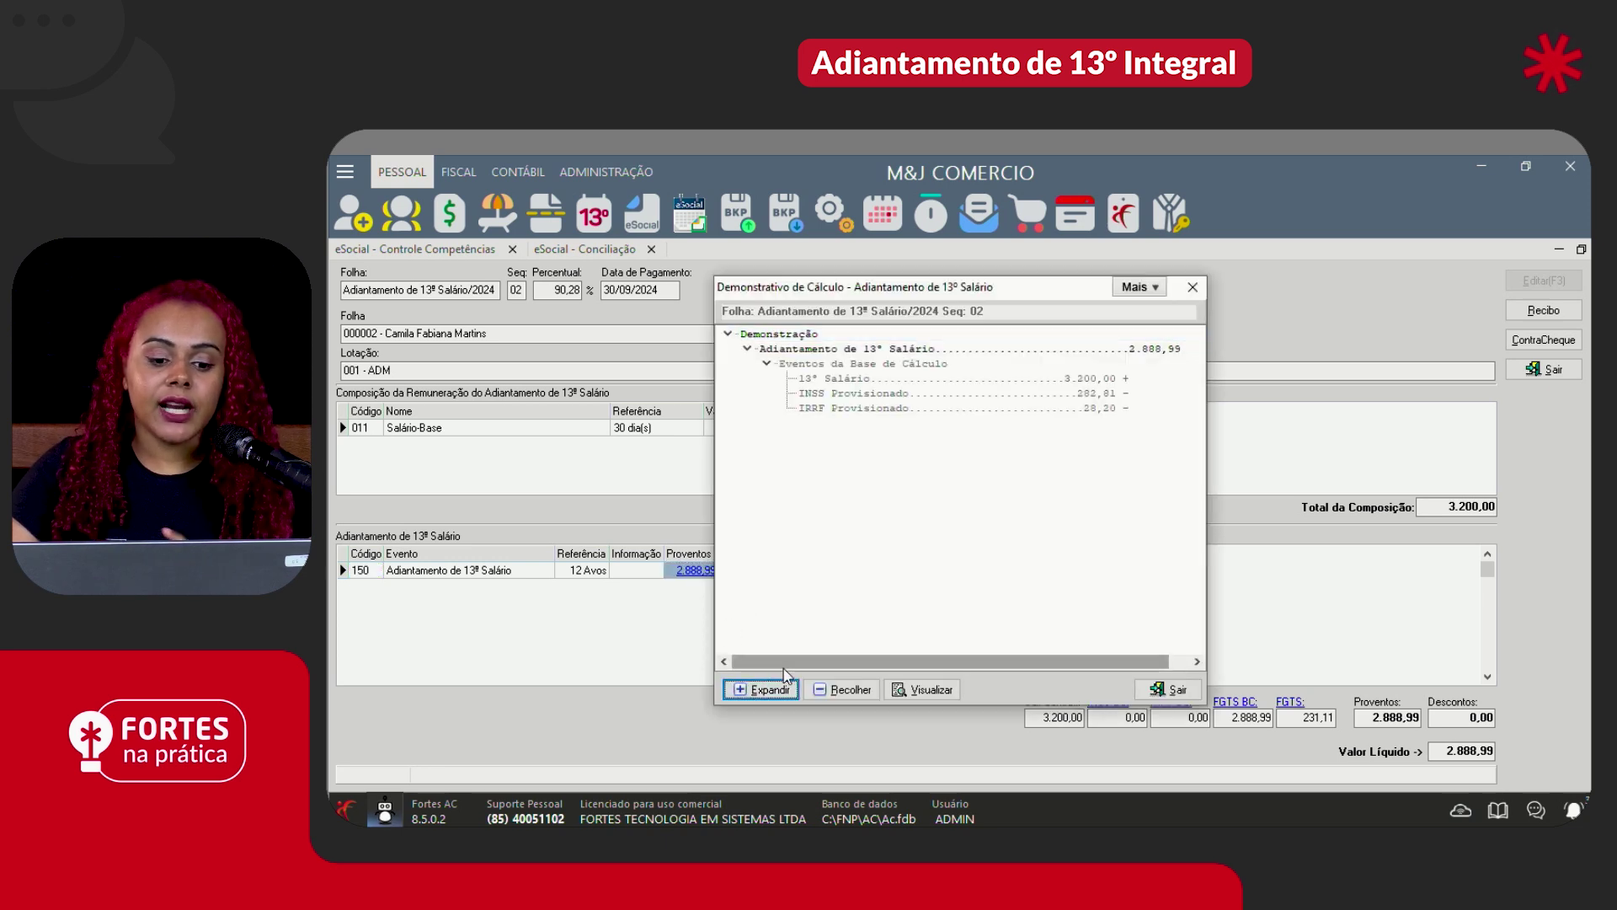